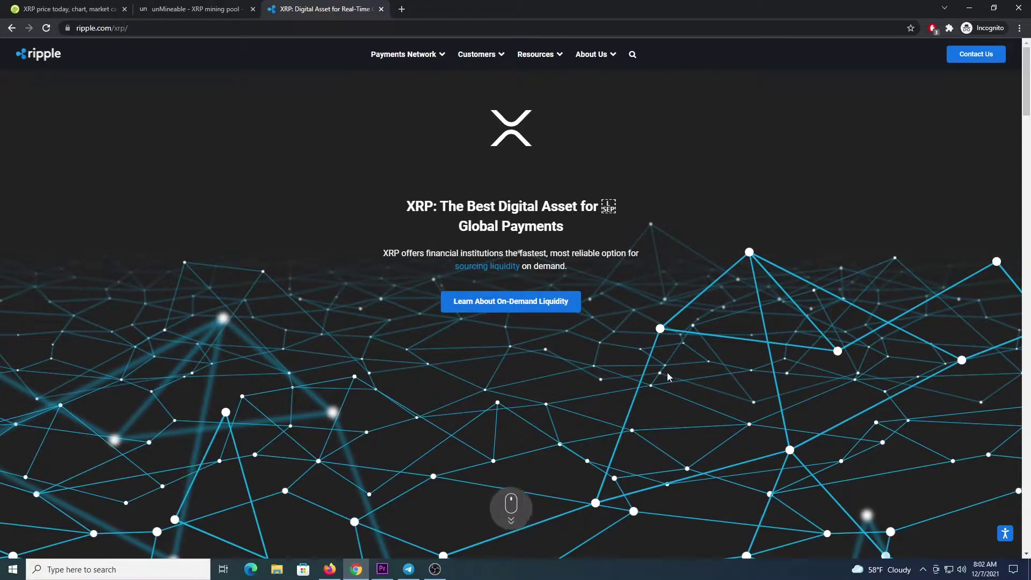
# Step: Return to the CoinGecko XRP price page and clear the stray text selection
pyautogui.hotkey('ctrl', 'Tab')
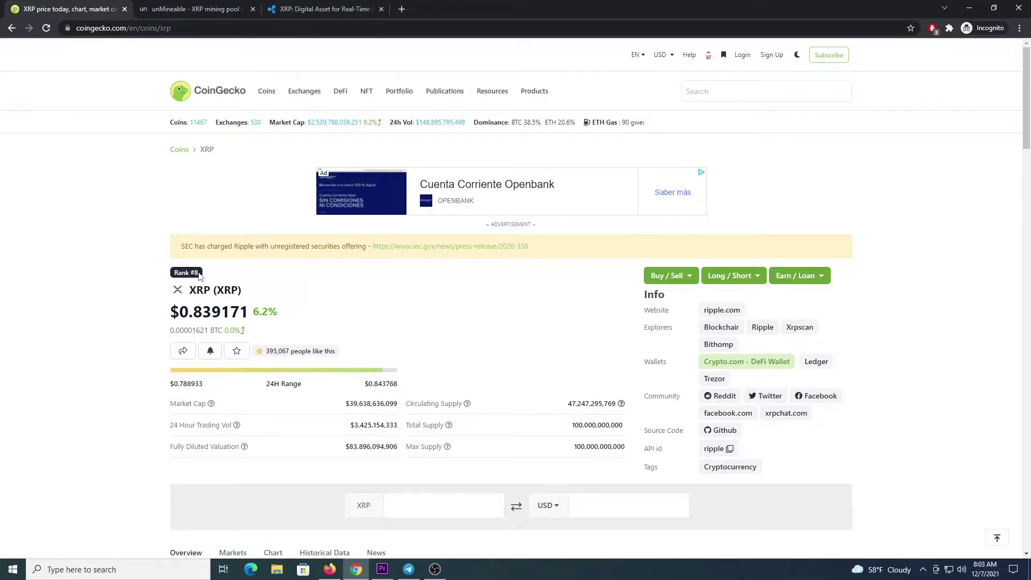
pyautogui.click(193, 303)
# Step: Switch to the unMineable XRP mining pool page with the Ethash server details
pyautogui.click(184, 12)
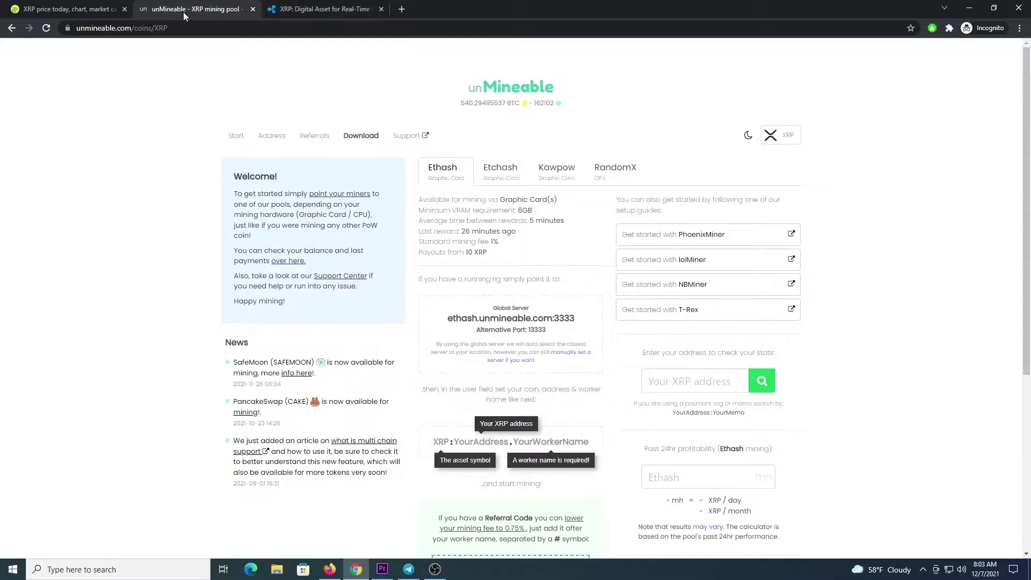
# Step: Launch Windows Security from search and go to its Virus & threat protection page
pyautogui.click(151, 570)
pyautogui.write('win')
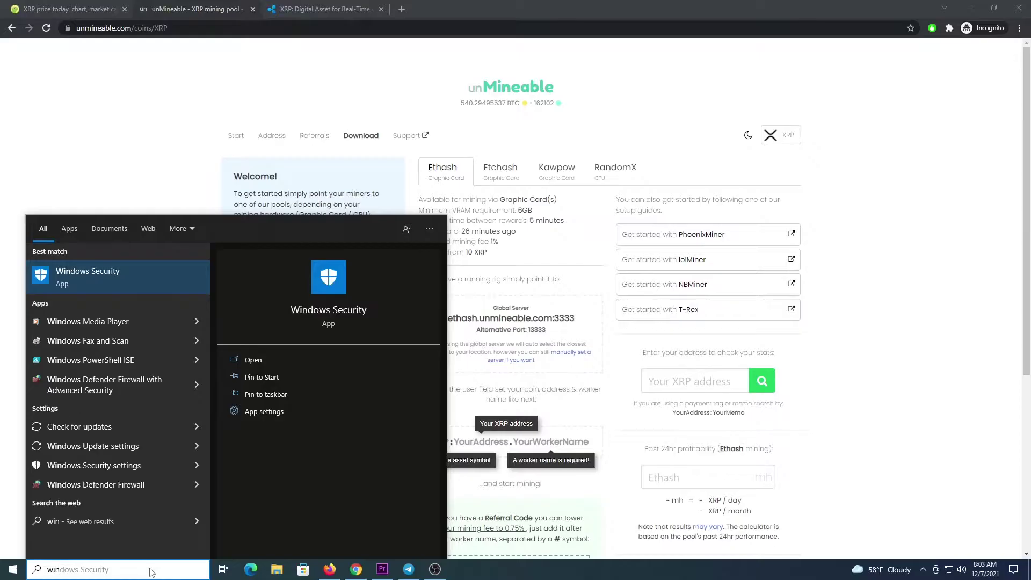
pyautogui.write('dows security')
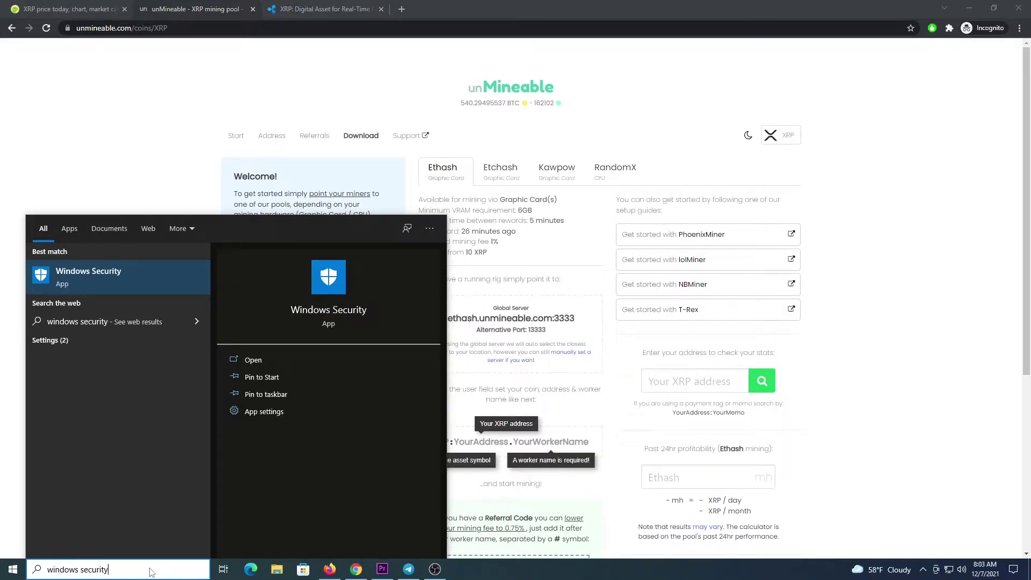
pyautogui.press('Return')
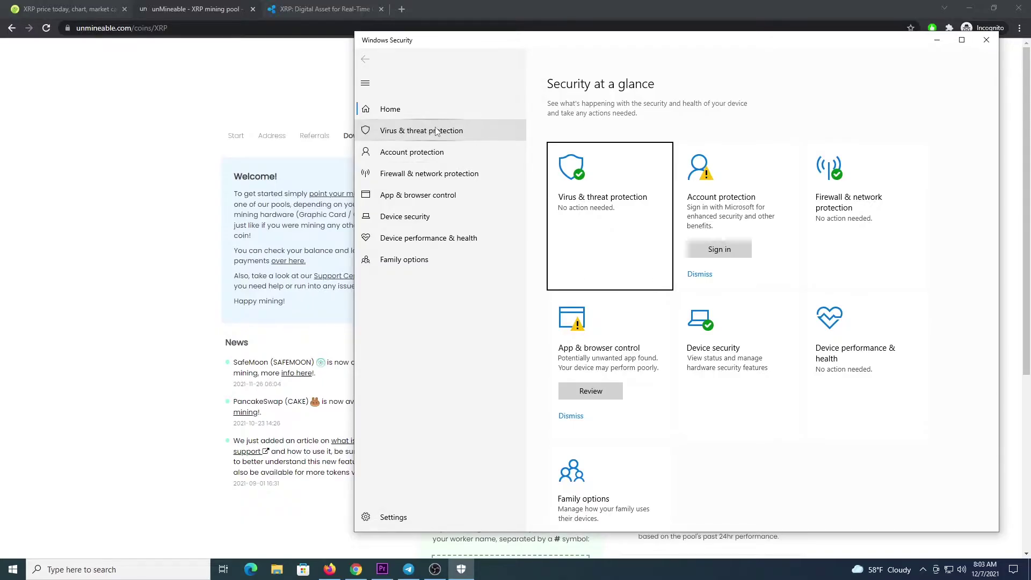
pyautogui.click(414, 131)
pyautogui.scroll(-5, 640, 240)
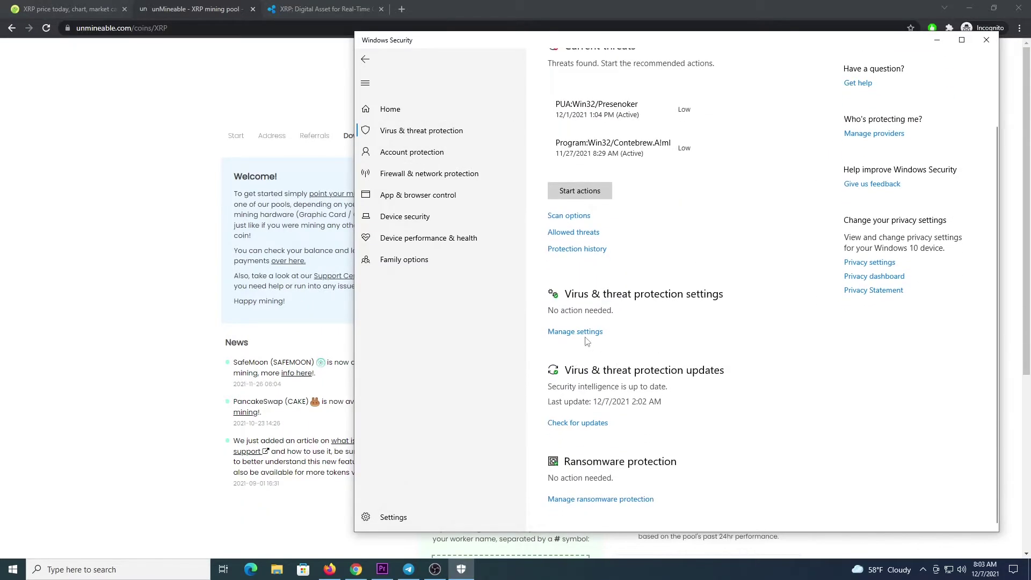
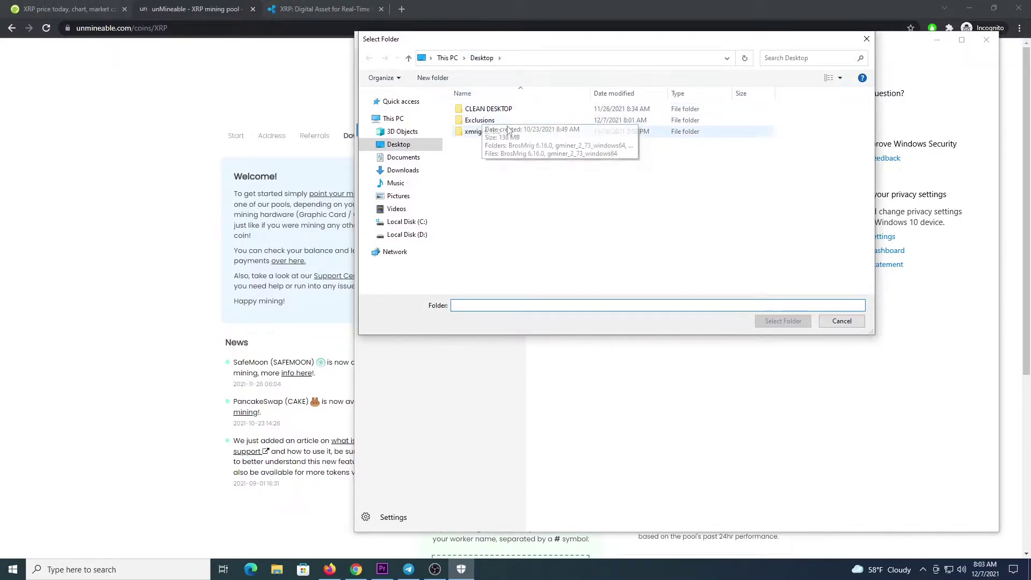
# Step: Cancel the exclusion folder picker and close Windows Security to return to the browser
pyautogui.click(841, 325)
pyautogui.click(986, 39)
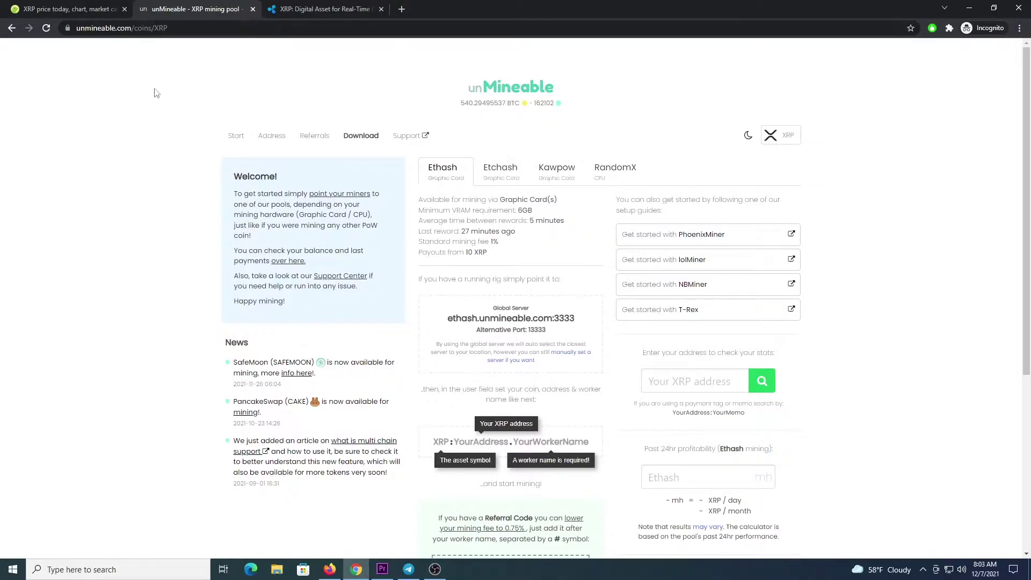
# Step: Download the unMineable Miner 1.1.0-beta-mfi zip from the unMineable download page
pyautogui.click(368, 141)
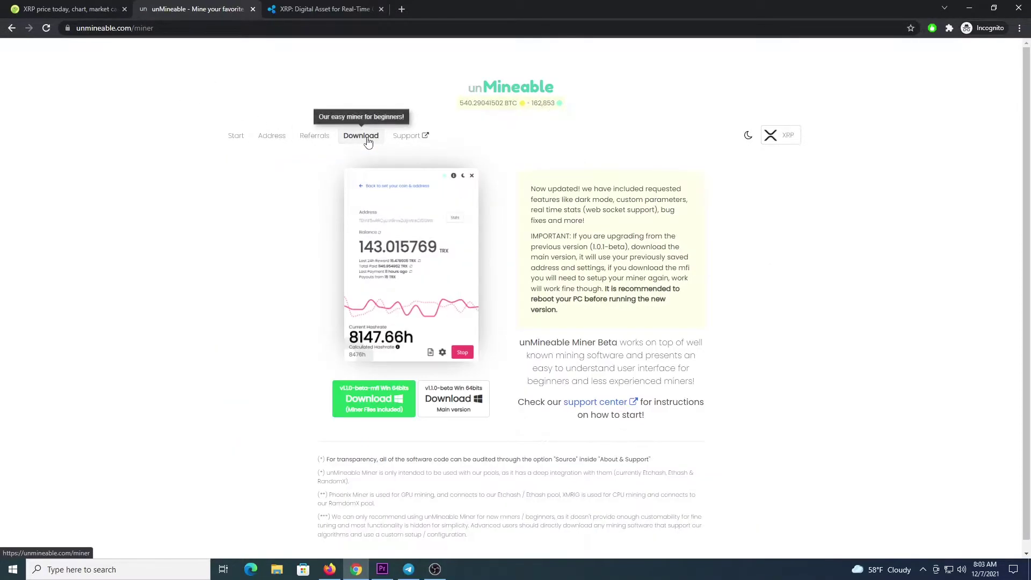
pyautogui.click(359, 399)
pyautogui.click(896, 507)
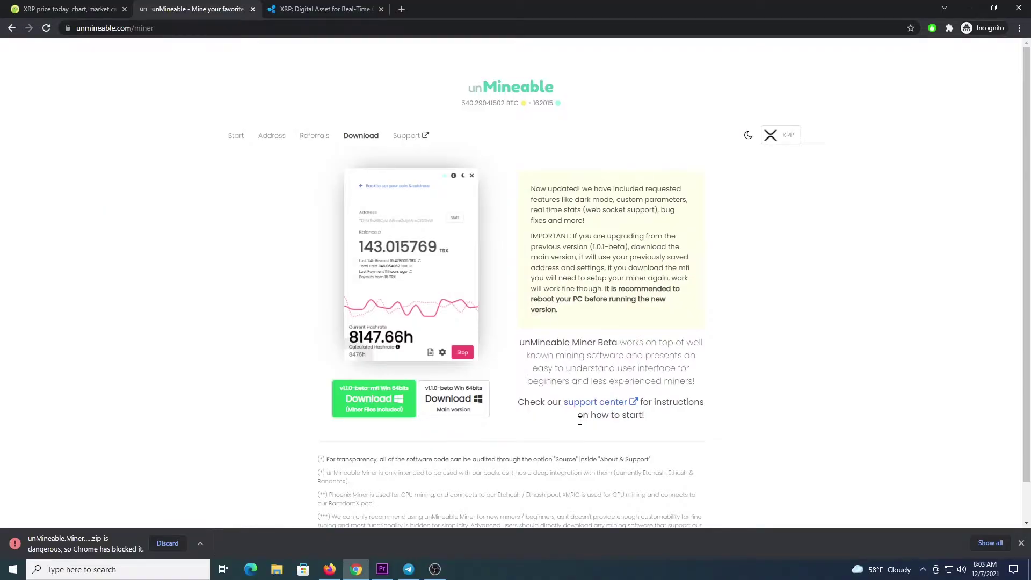
# Step: Keep the blocked miner zip in Chrome's downloads list despite the dangerous-file warning
pyautogui.hotkey('ctrl', 'j')
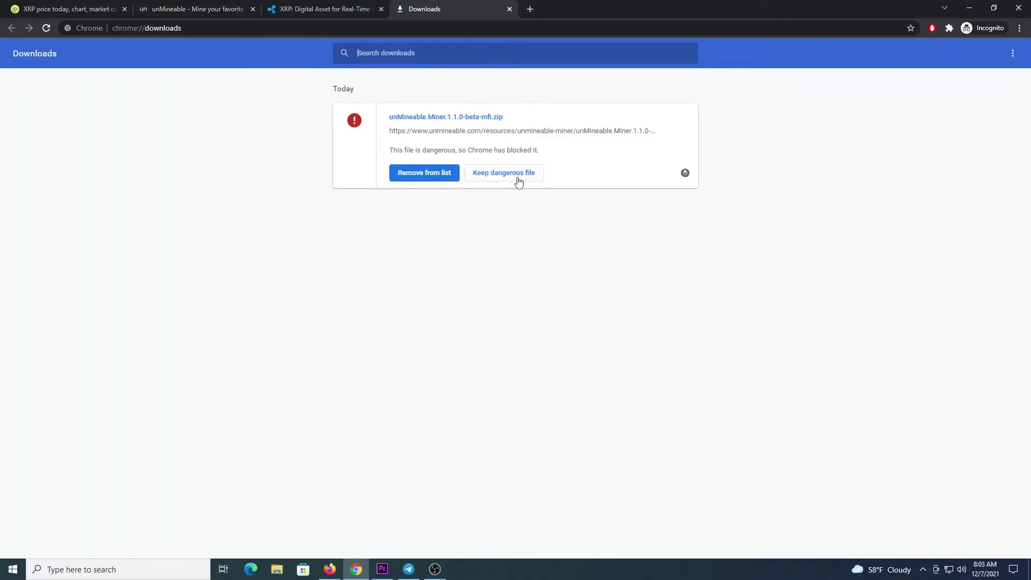
pyautogui.click(516, 179)
pyautogui.click(567, 110)
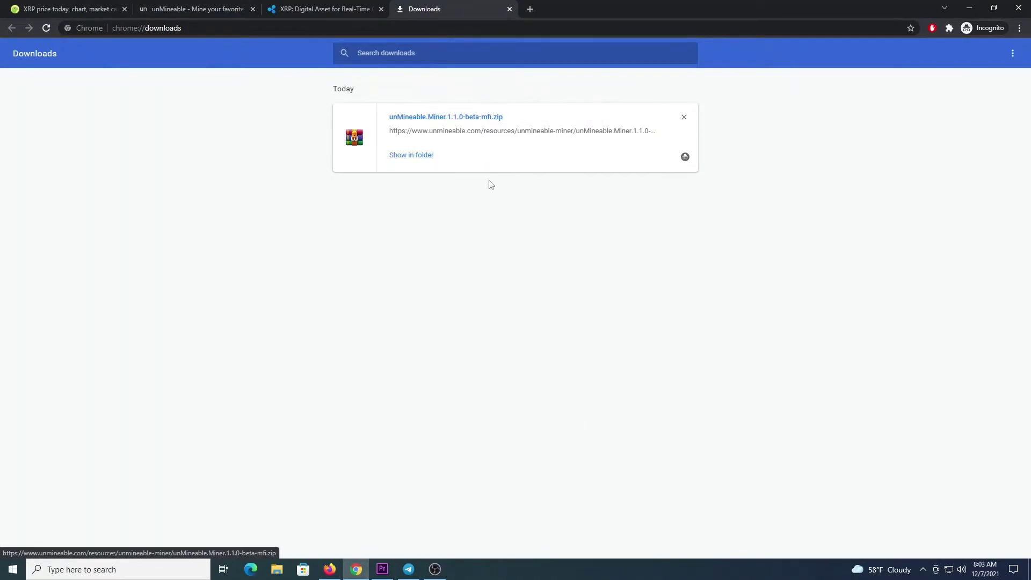
# Step: Extract the miner zip in the Exclusions folder and bring up the extracted app's context menu
pyautogui.click(424, 156)
pyautogui.click(701, 236)
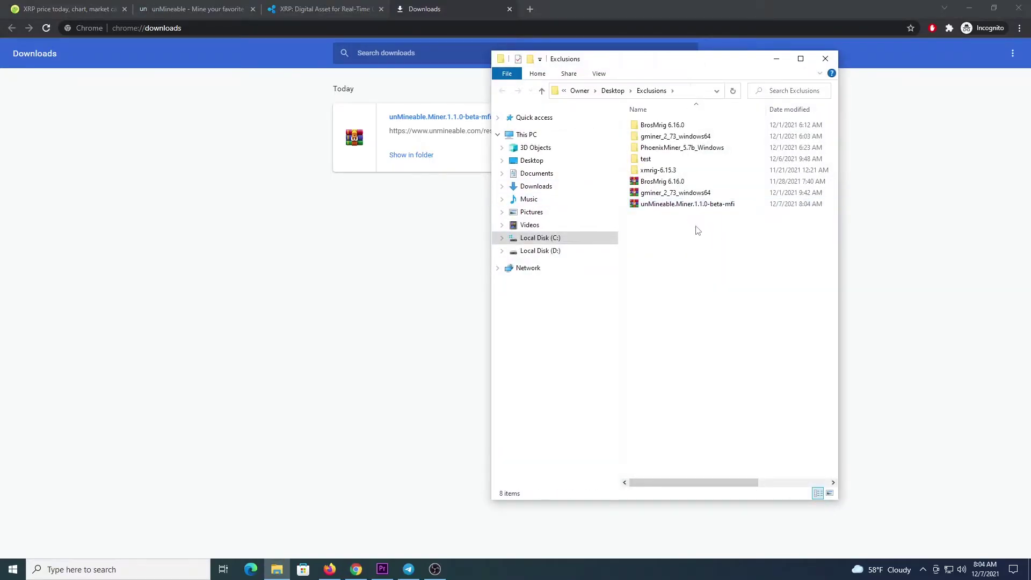
pyautogui.click(666, 206)
pyautogui.rightClick(673, 207)
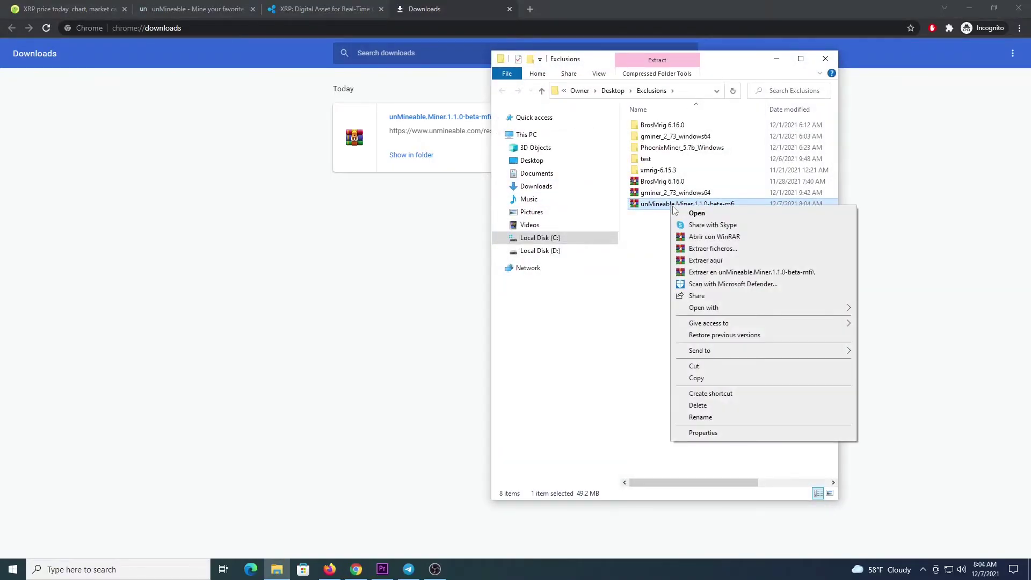
pyautogui.click(706, 265)
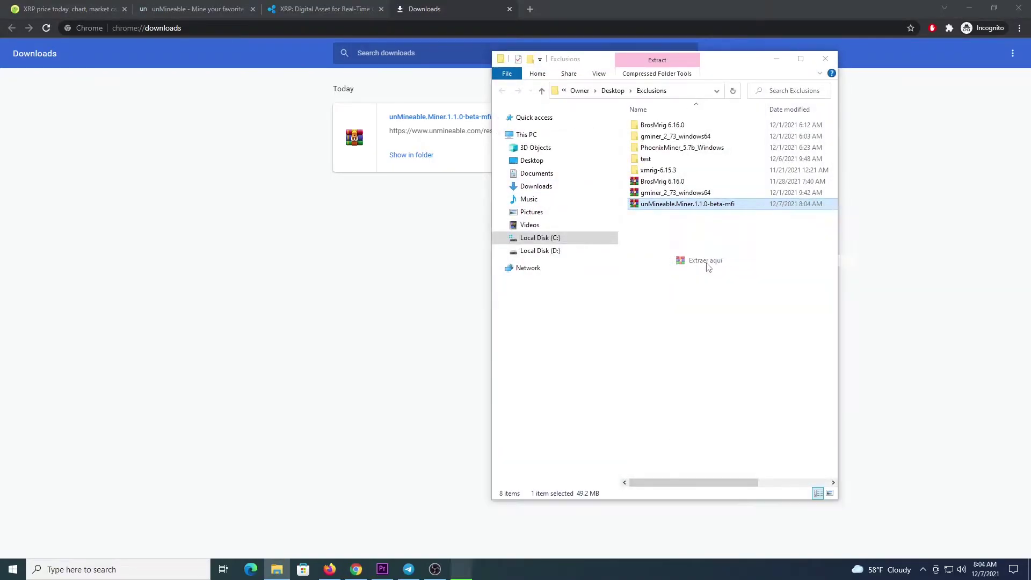
pyautogui.click(649, 207)
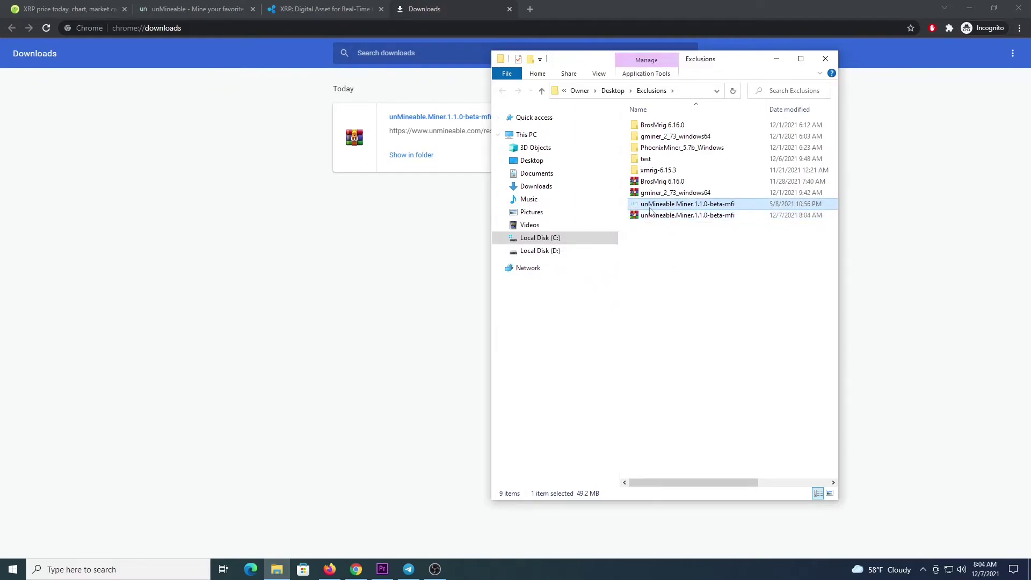
pyautogui.rightClick(705, 209)
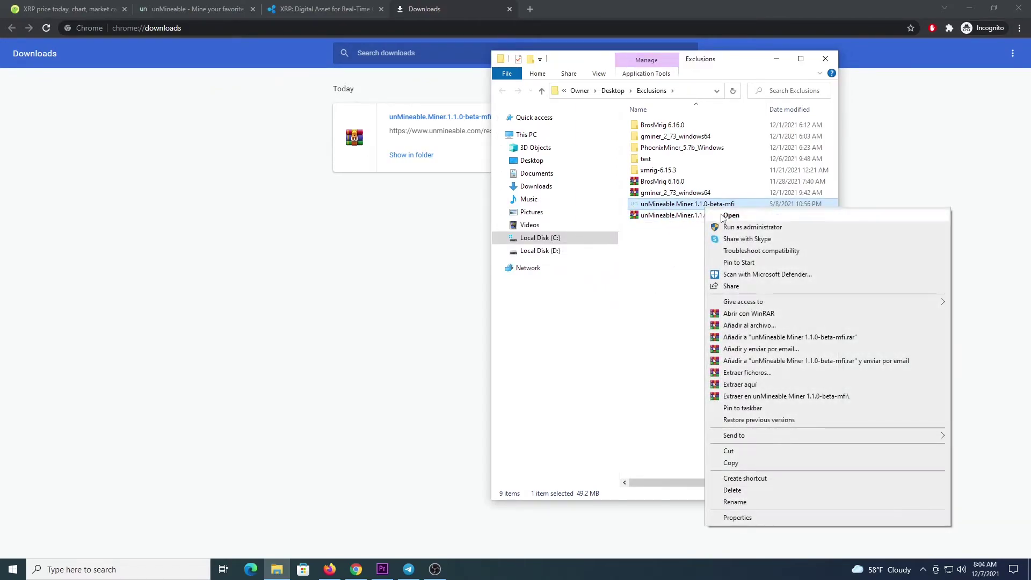
# Step: Launch unMineable Miner as administrator, choose CPU mining and select Ripple XRP
pyautogui.click(751, 228)
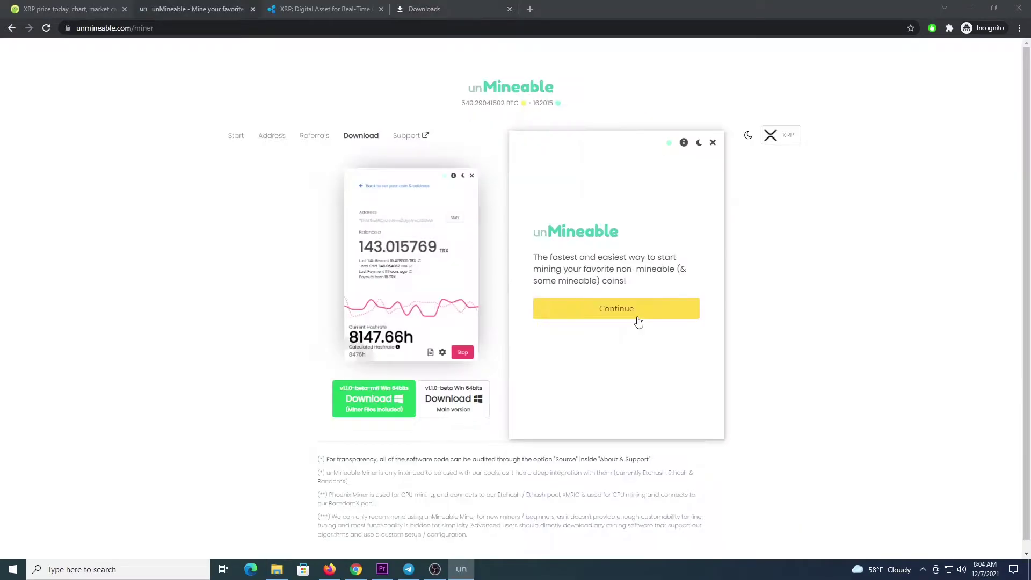
pyautogui.click(639, 320)
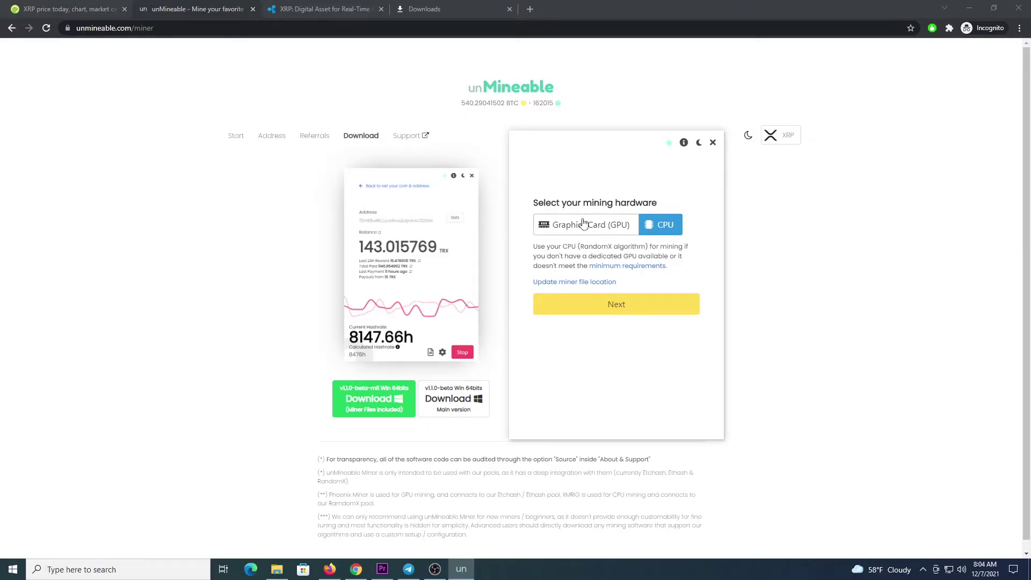
pyautogui.click(644, 304)
pyautogui.click(639, 232)
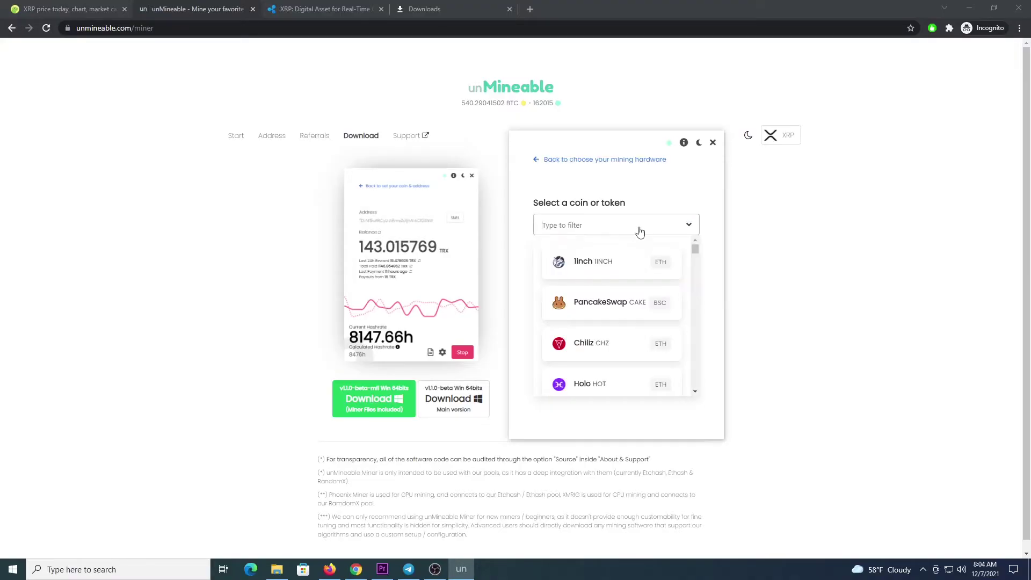
pyautogui.write('xrp')
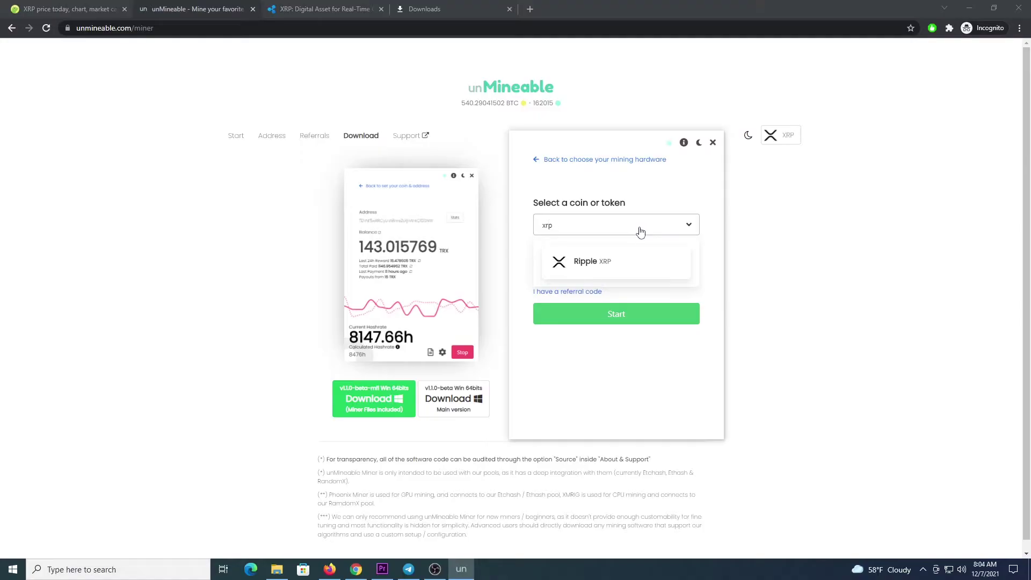
pyautogui.click(617, 260)
# Step: Replace the address with your own XRP address, add a referral code, and start mining
pyautogui.doubleClick(604, 268)
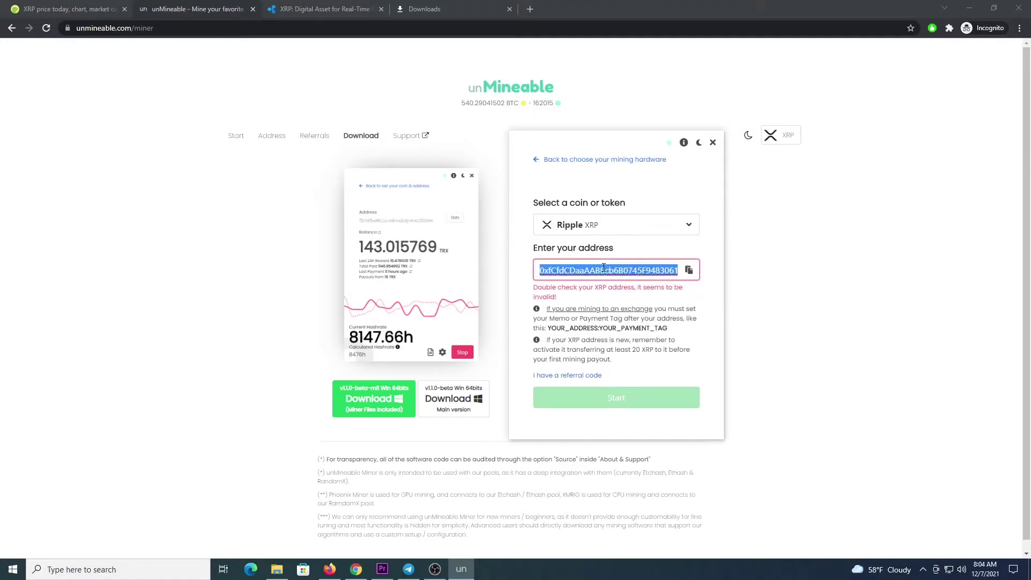
pyautogui.hotkey('ctrl', 'v')
pyautogui.click(580, 354)
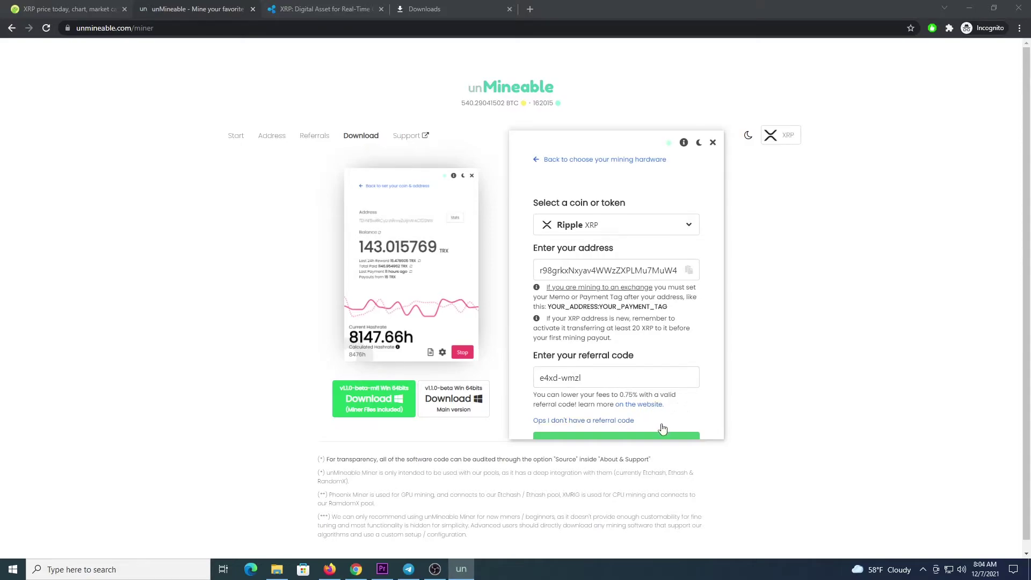
pyautogui.click(647, 438)
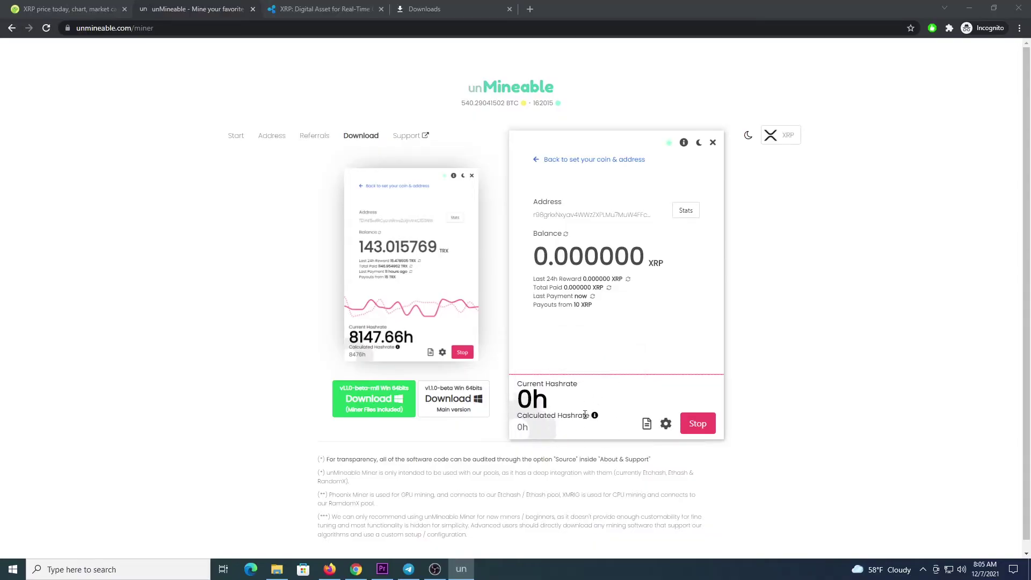
# Step: Close the advanced mining settings without changes, then stop mining and close the miner app
pyautogui.click(666, 424)
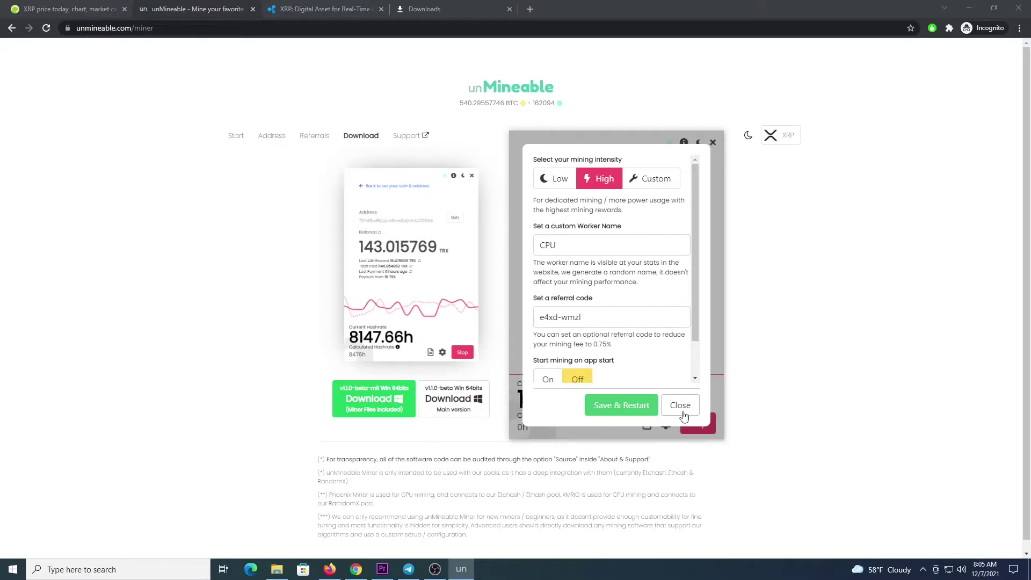
pyautogui.click(680, 408)
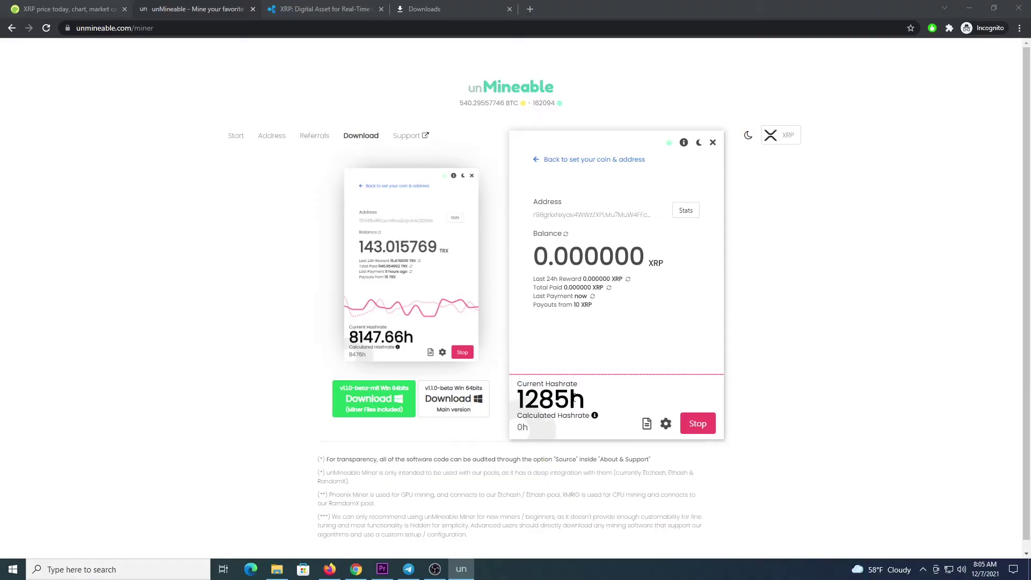
pyautogui.click(698, 423)
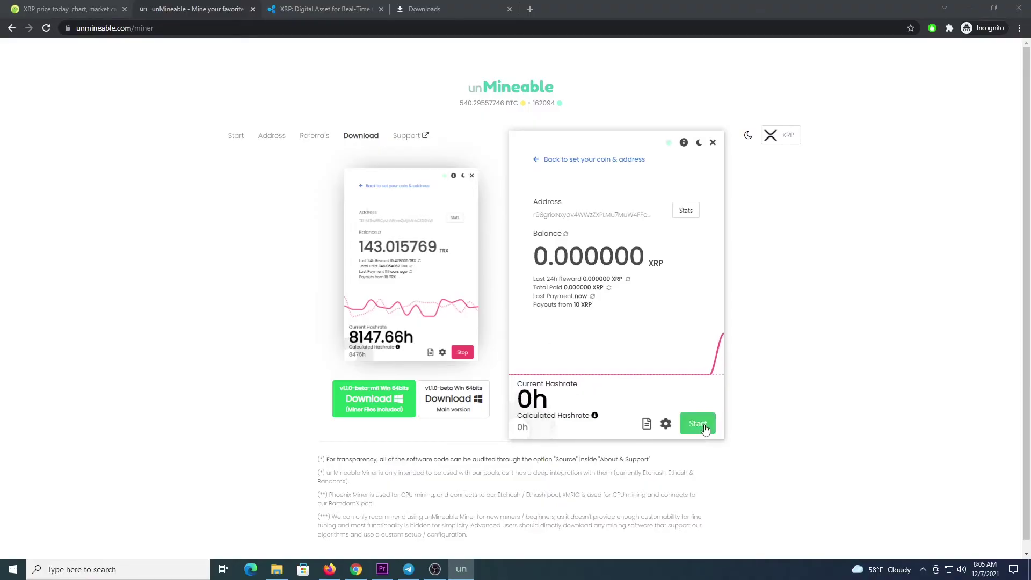
pyautogui.click(713, 144)
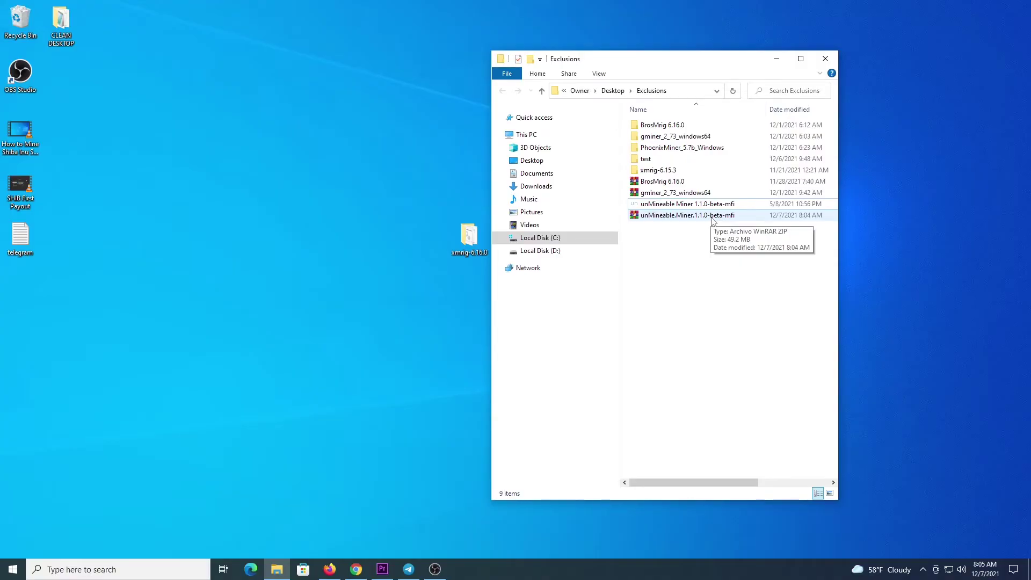
# Step: Open the BrosMrig 6.16.0 folder and run its Start_Mining script as administrator
pyautogui.doubleClick(665, 125)
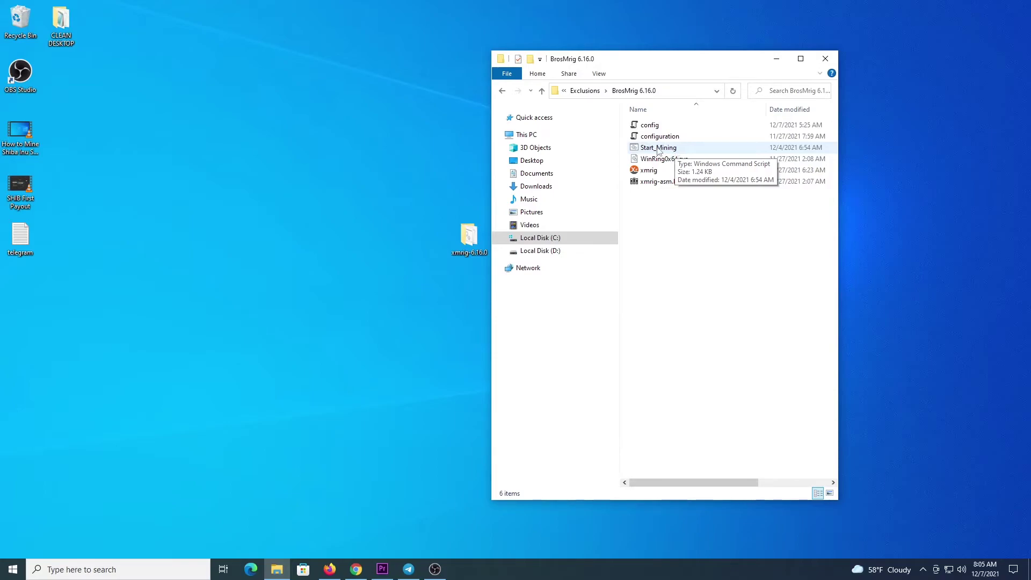
pyautogui.rightClick(664, 148)
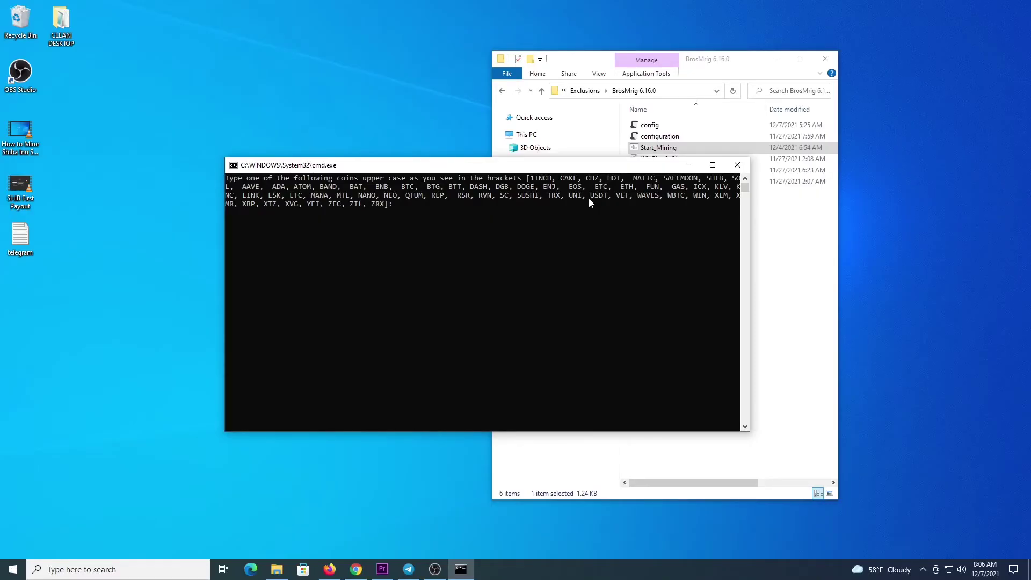
# Step: Answer the script prompts with XRP, the wallet address, eu and worker rig, then launch XMRig
pyautogui.write('XRP')
pyautogui.press('Return')
pyautogui.write('r98grkxNxyav4WWzZXPLMu7MuW4FFcuzkF')
pyautogui.press('Return')
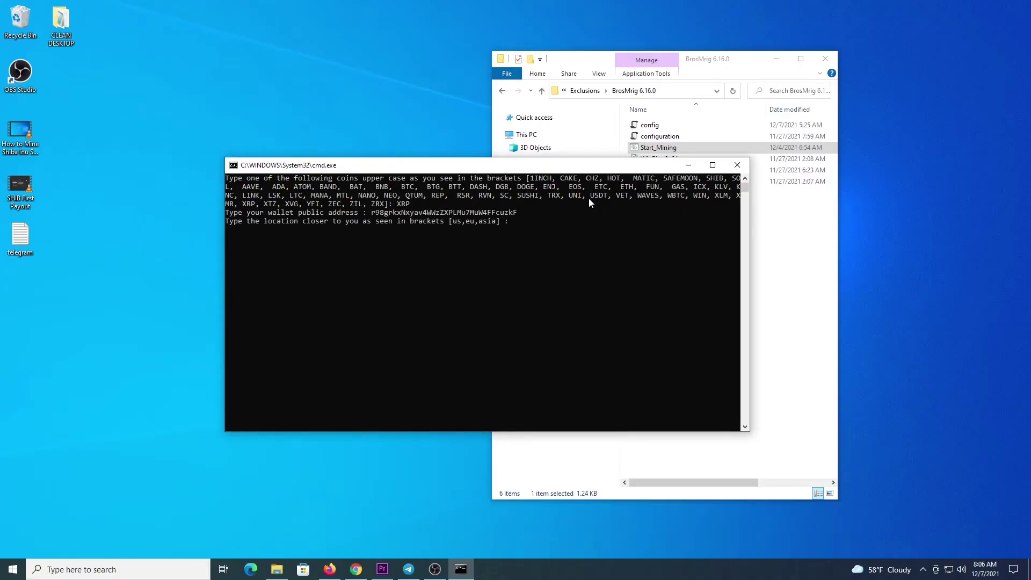
pyautogui.write('eu')
pyautogui.press('Return')
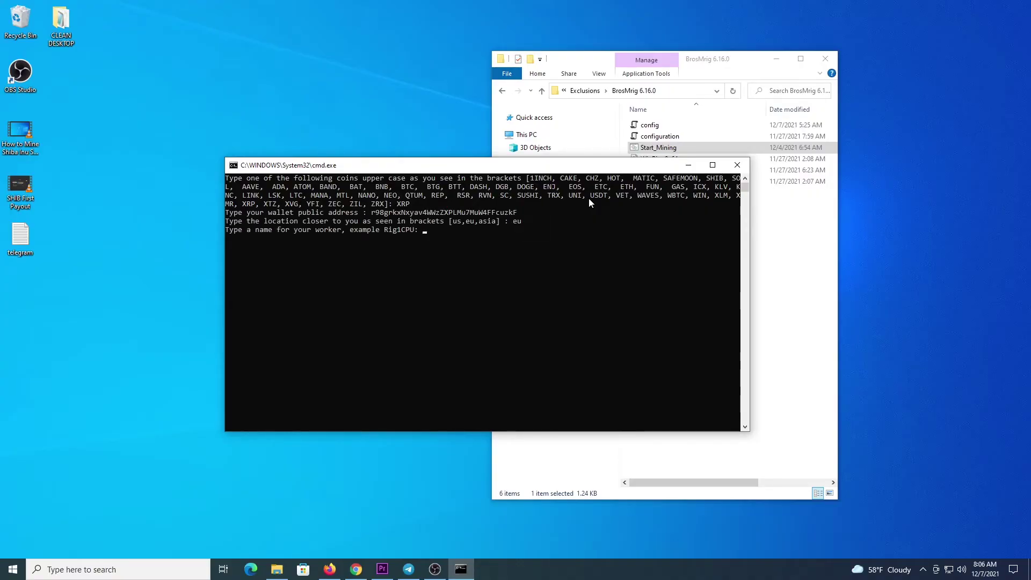
pyautogui.write('rig')
pyautogui.press('Return')
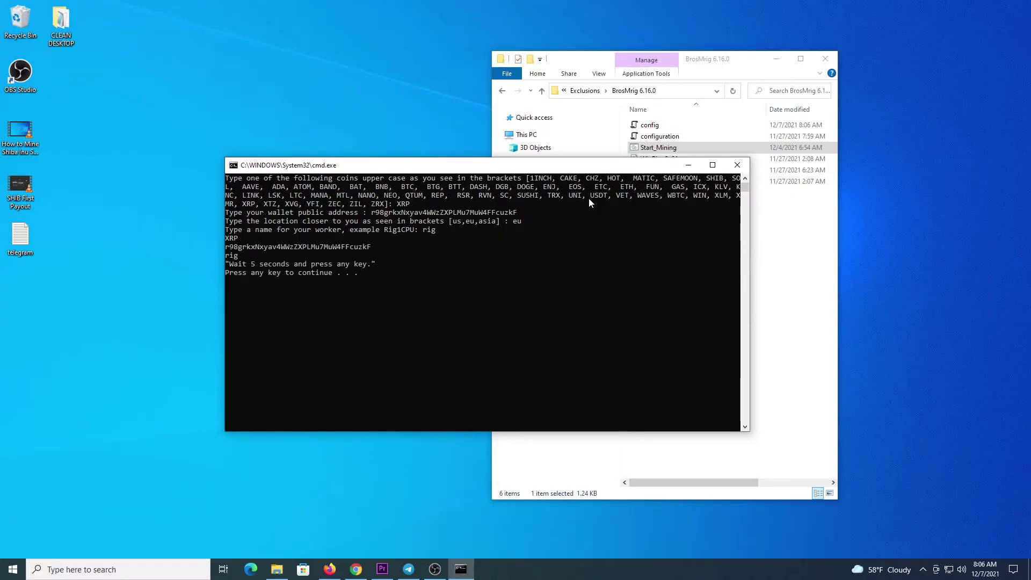
pyautogui.press('Return')
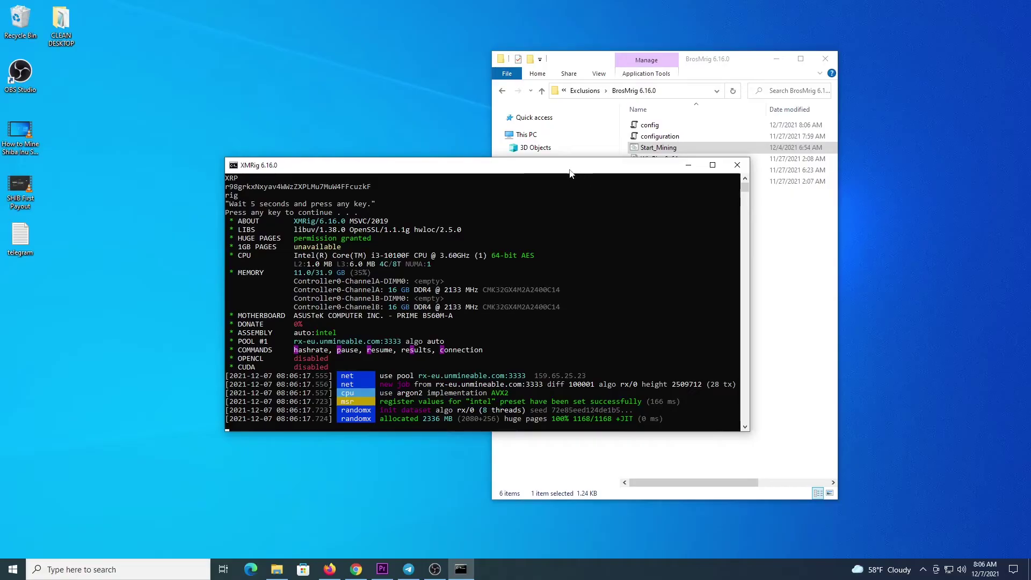
pyautogui.moveTo(571, 173); pyautogui.dragTo(549, 172)
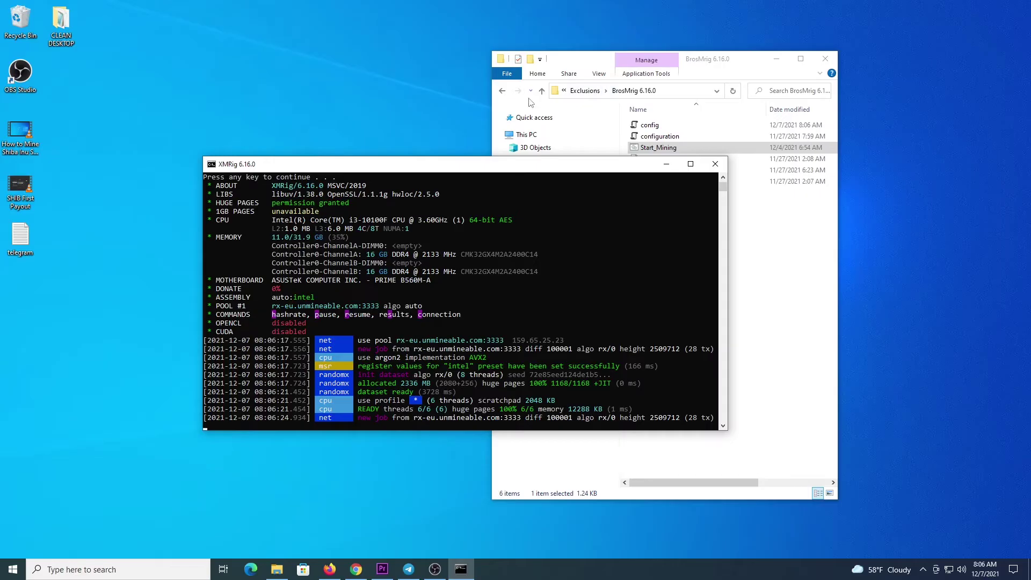
# Step: Open the gminer_2_73_windows64 folder and run its Start_Mining script as administrator
pyautogui.click(503, 90)
pyautogui.click(690, 137)
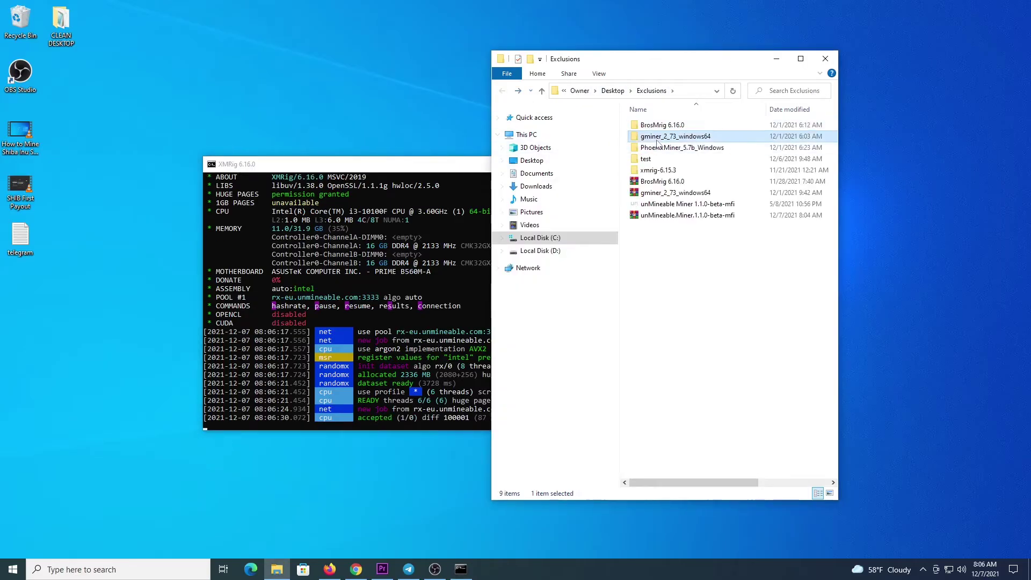
pyautogui.doubleClick(690, 137)
pyautogui.click(669, 149)
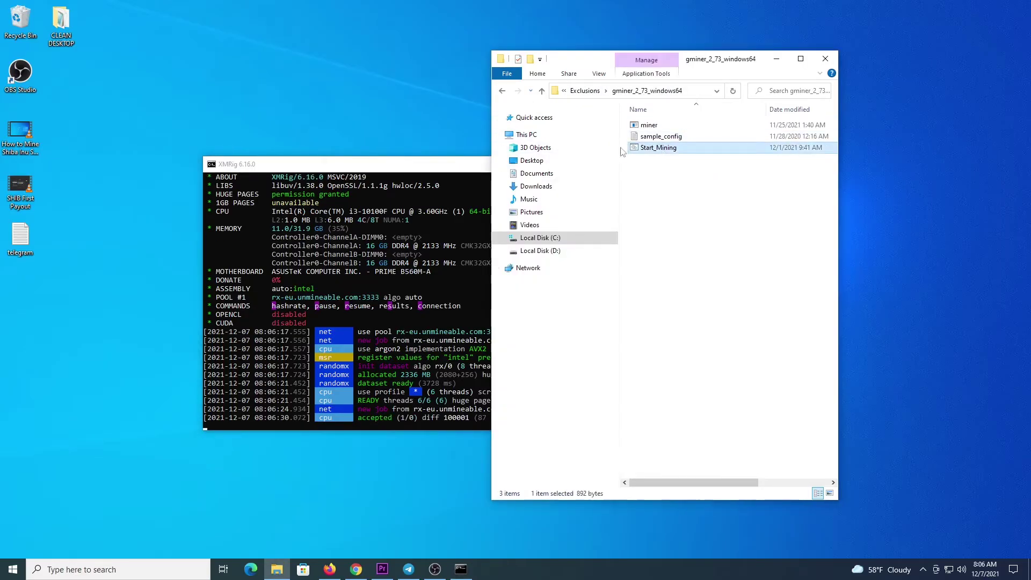
pyautogui.rightClick(671, 154)
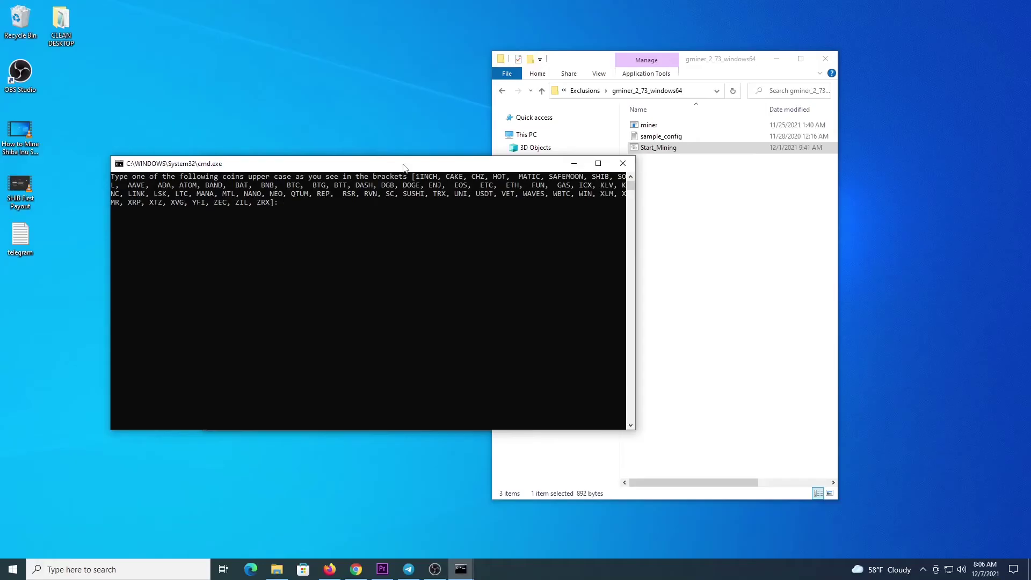
# Step: Enter XRP, the wallet address, eu, etchash and gpuworker, then terminate the failing job
pyautogui.write('XRP')
pyautogui.press('Return')
pyautogui.write('r98grkxNxyav4WWzZXPLMu7MuW4FFcuzkF')
pyautogui.press('Return')
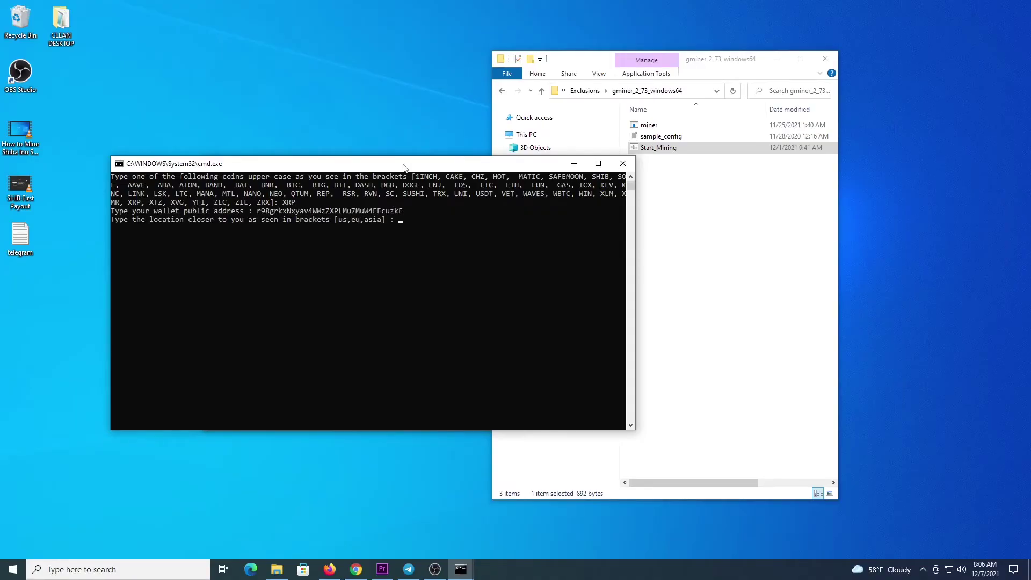
pyautogui.write('eu')
pyautogui.press('Return')
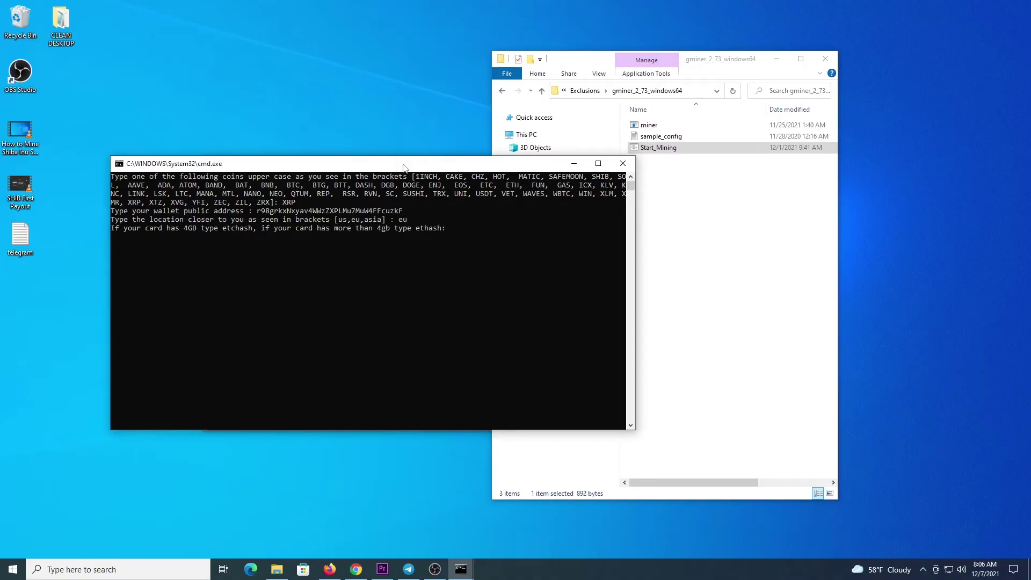
pyautogui.write('etchash')
pyautogui.press('Return')
pyautogui.write('gpuworker')
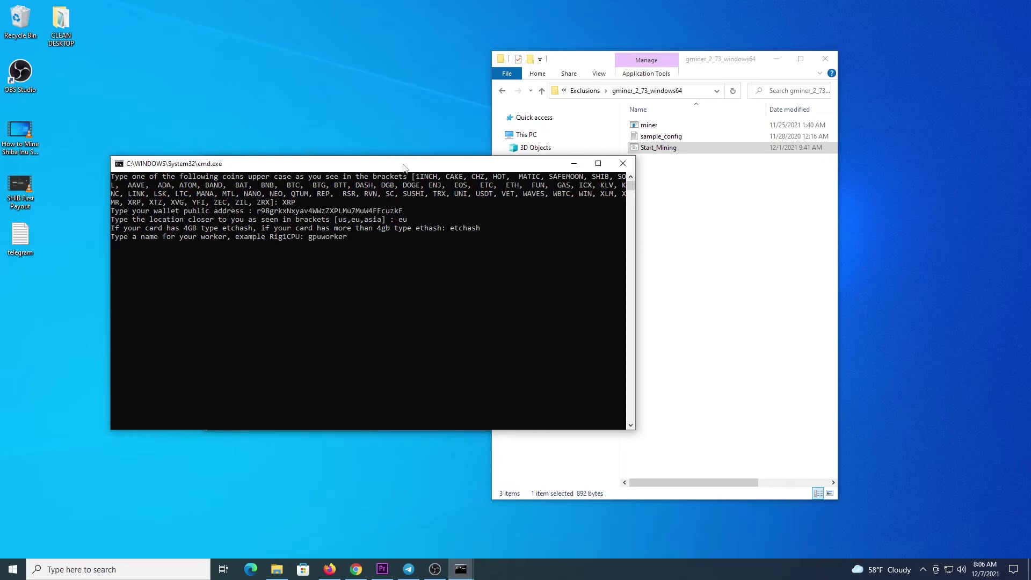
pyautogui.press('Return')
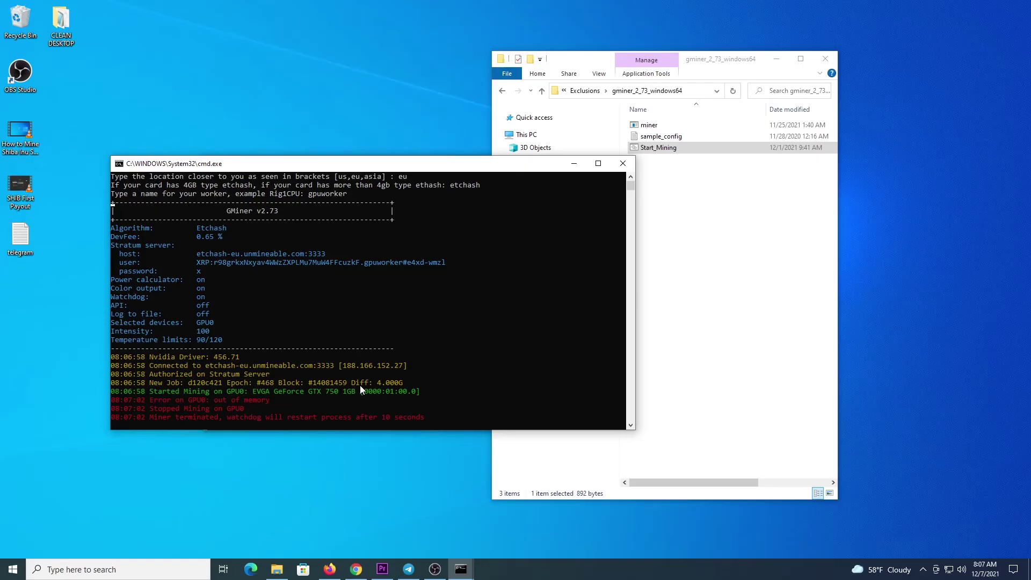
pyautogui.hotkey('ctrl', 'c')
pyautogui.write('y')
# Step: Close the terminated GMiner window and show XMRig's per-thread hashrate report, about 1740 H/s
pyautogui.press('Return')
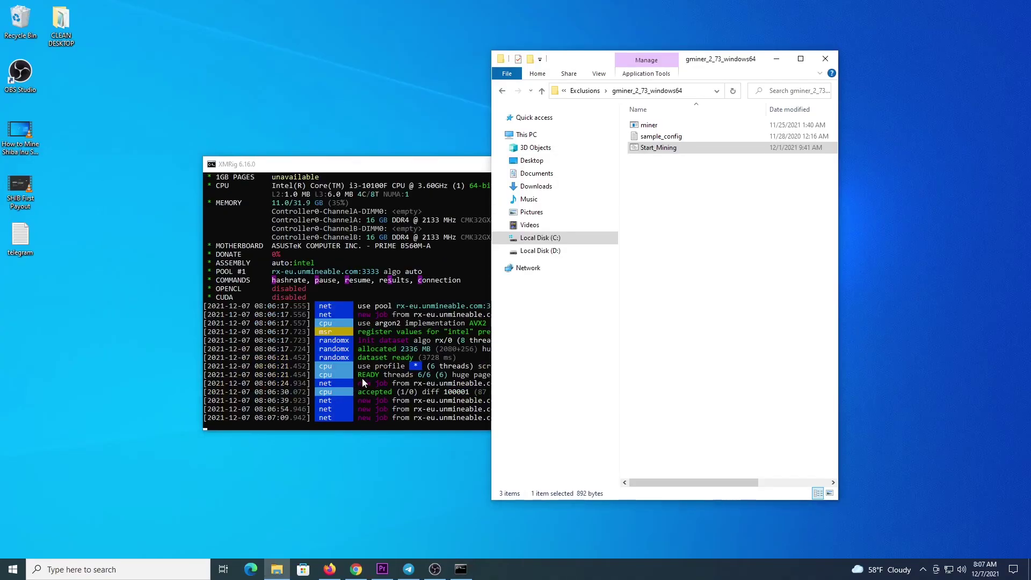
pyautogui.click(443, 183)
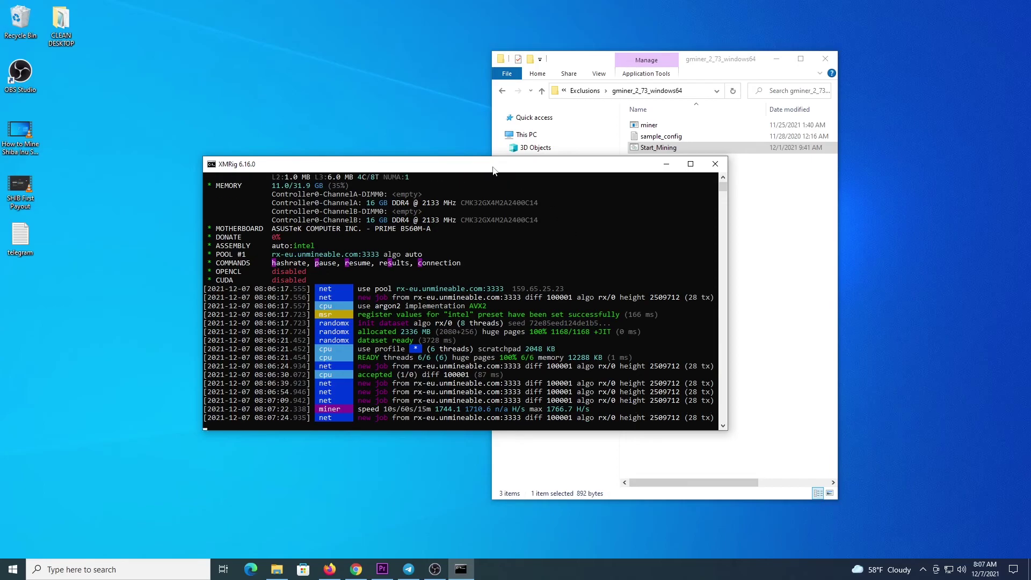
pyautogui.press('h')
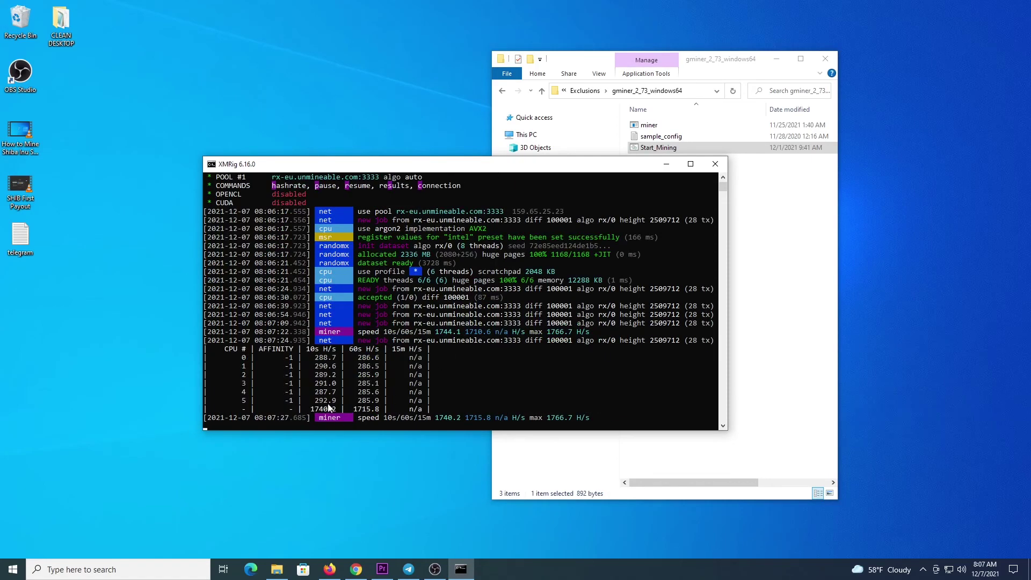